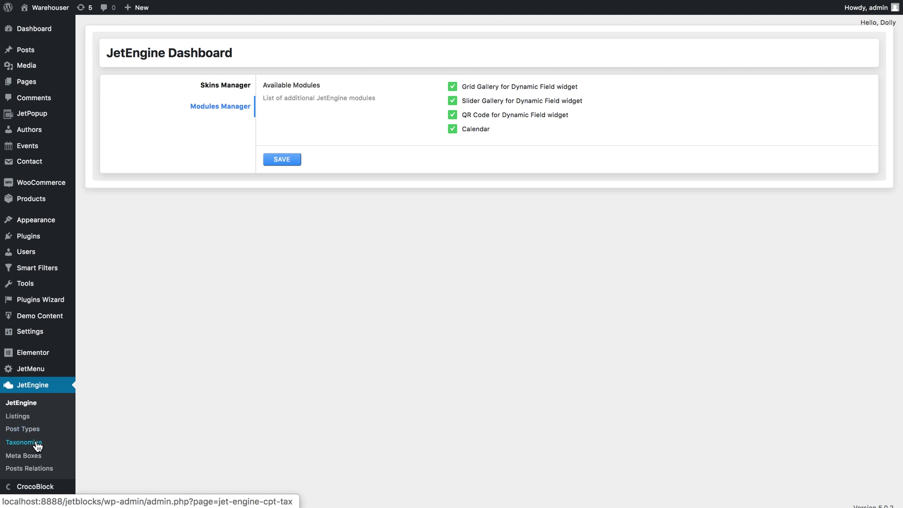
Start a new JetEngine meta box named 'Repeater for Image'.
{"action": "left_click", "coordinate": [26, 457]}
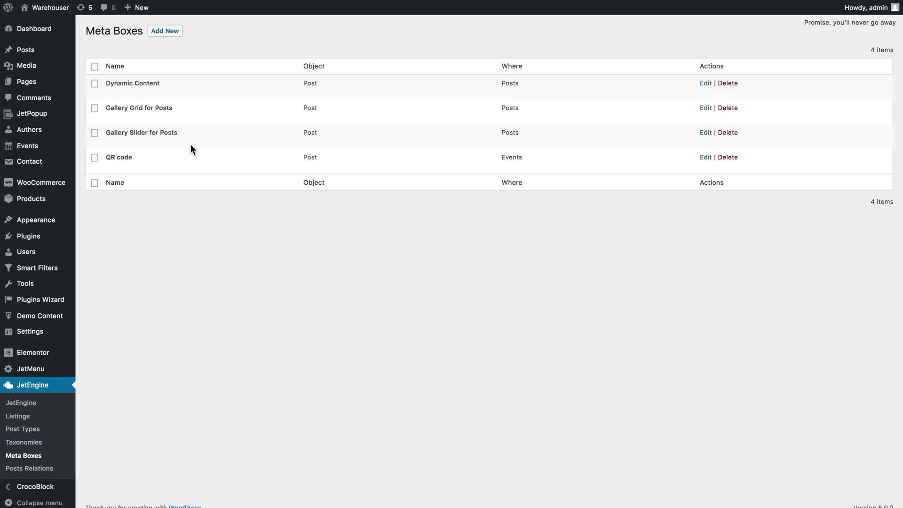
{"action": "left_click", "coordinate": [162, 33]}
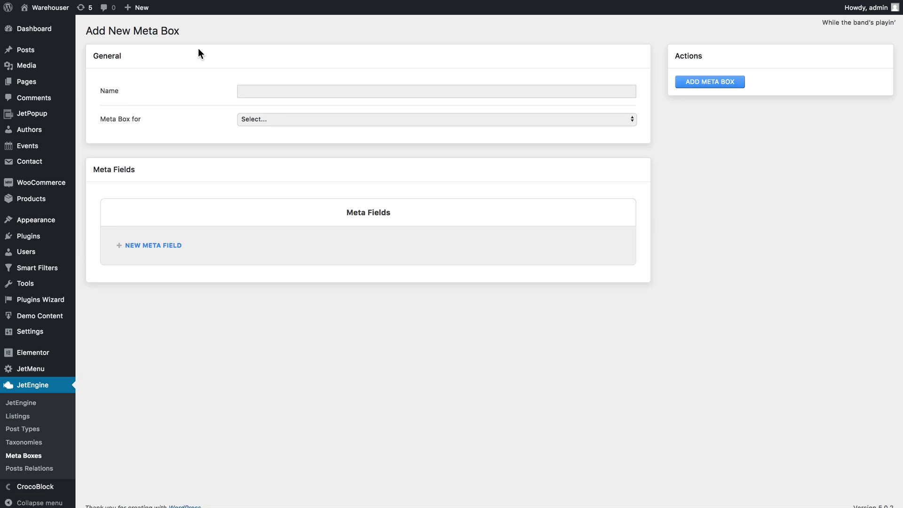
{"action": "left_click", "coordinate": [241, 90]}
{"action": "type", "text": "Repeater for Image"}
Attach the meta box to Post, limit it to the Posts type, and add a blank meta field.
{"action": "left_click", "coordinate": [273, 120]}
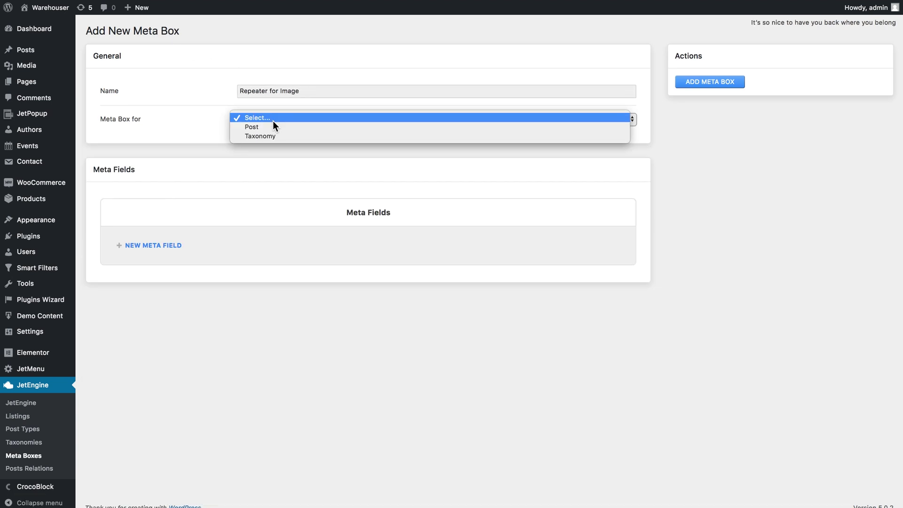
{"action": "left_click", "coordinate": [273, 127]}
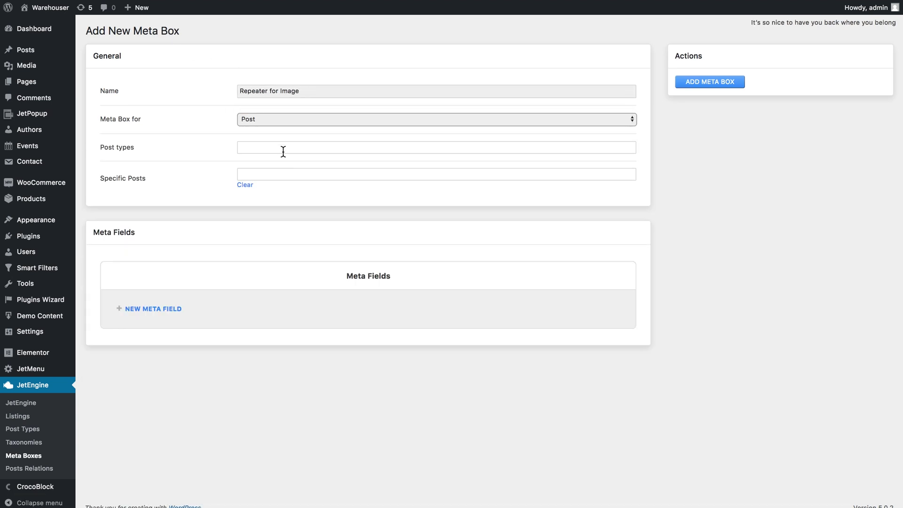
{"action": "left_click", "coordinate": [283, 148]}
{"action": "left_click", "coordinate": [285, 162]}
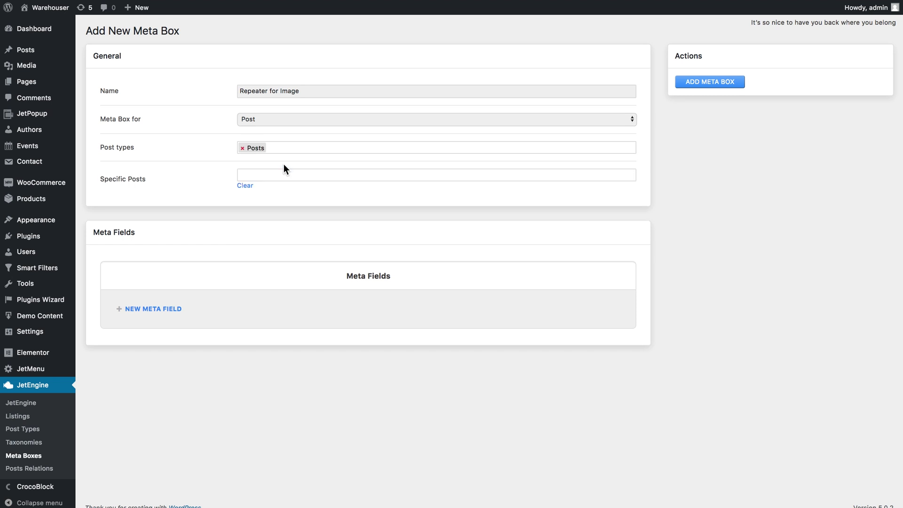
{"action": "left_click", "coordinate": [158, 312]}
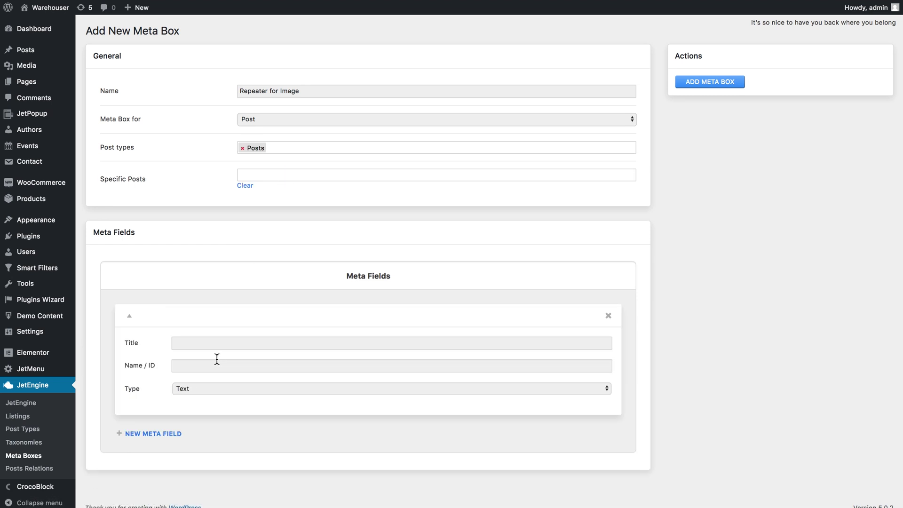
Make the field a Repeater titled 'Repeater with Images' with name/ID 'repeater-image'.
{"action": "left_click", "coordinate": [221, 343]}
{"action": "type", "text": "Repeater with Images"}
{"action": "left_click", "coordinate": [216, 368]}
{"action": "type", "text": "repeater"}
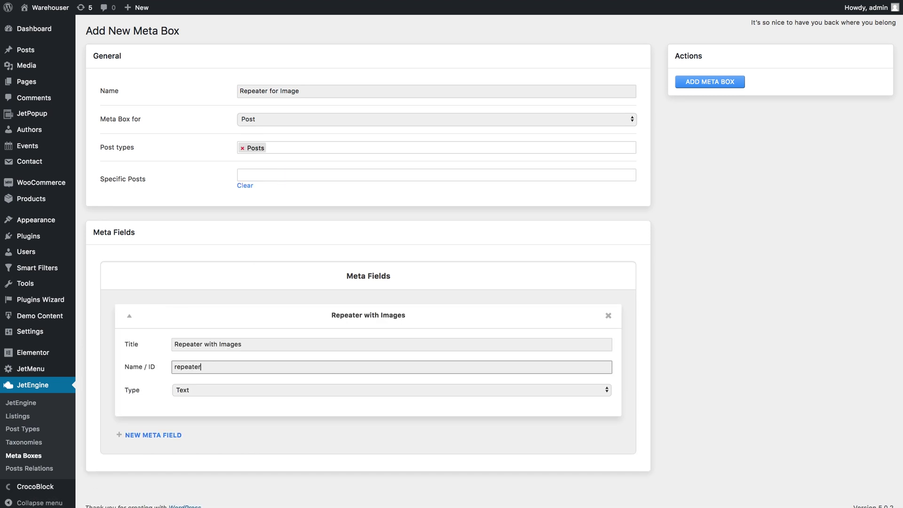
{"action": "type", "text": "-image"}
{"action": "left_click", "coordinate": [215, 389]}
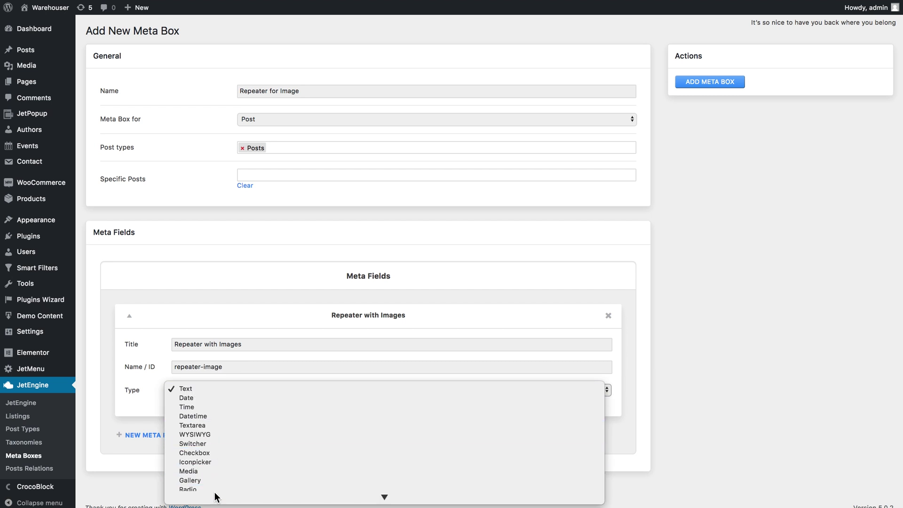
{"action": "left_click", "coordinate": [219, 469]}
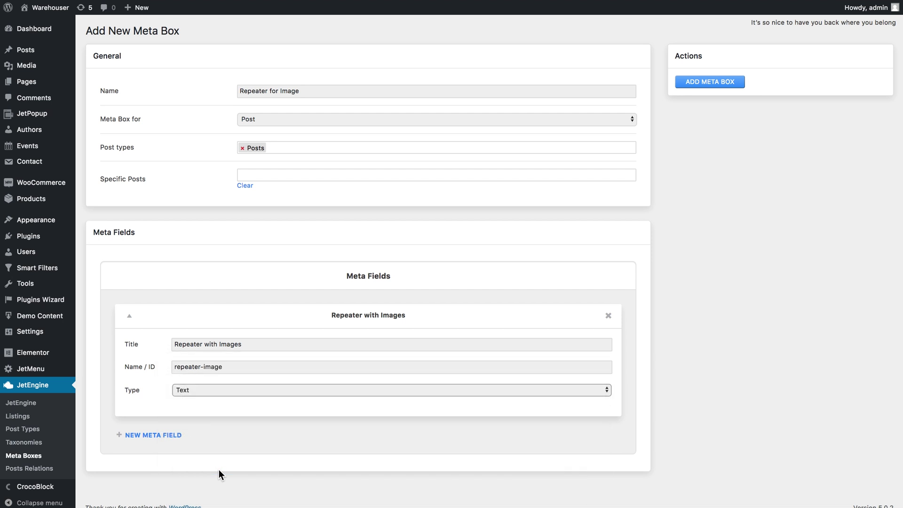
Add a repeater sub-field named 'image' of type Media.
{"action": "left_click", "coordinate": [164, 437]}
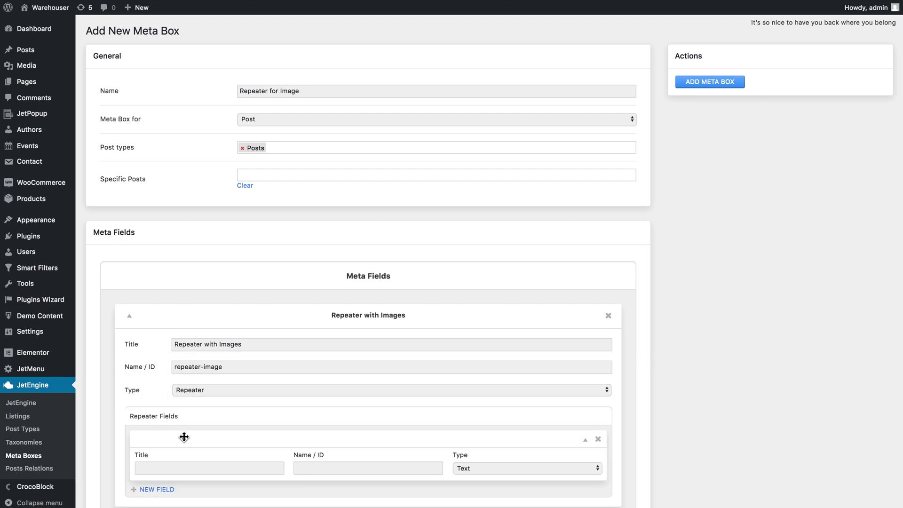
{"action": "scroll", "coordinate": [184, 435], "scroll_direction": "down", "scroll_amount": 2}
{"action": "type", "text": "image"}
{"action": "key", "text": "Tab"}
{"action": "left_click", "coordinate": [532, 401]}
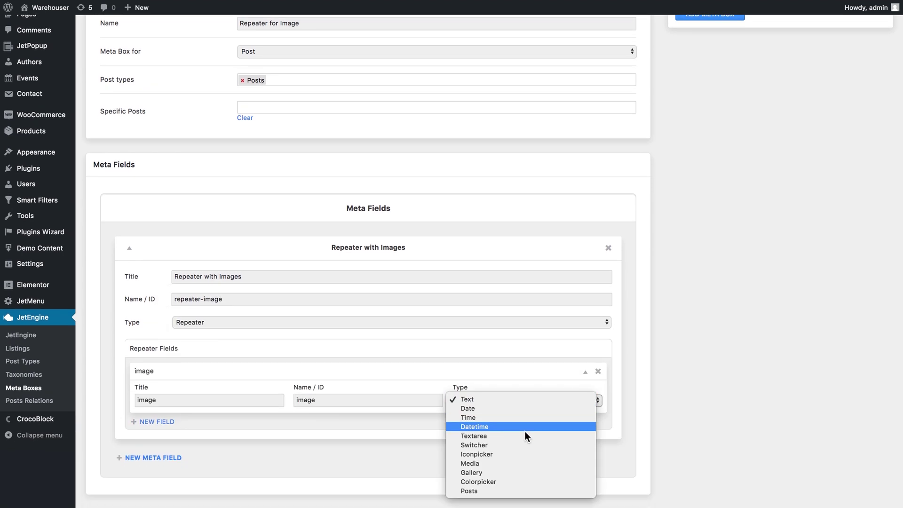
{"action": "left_click", "coordinate": [515, 460]}
Save the meta box with Add Meta Box and go to the Posts list.
{"action": "scroll", "coordinate": [671, 369], "scroll_direction": "up", "scroll_amount": 3}
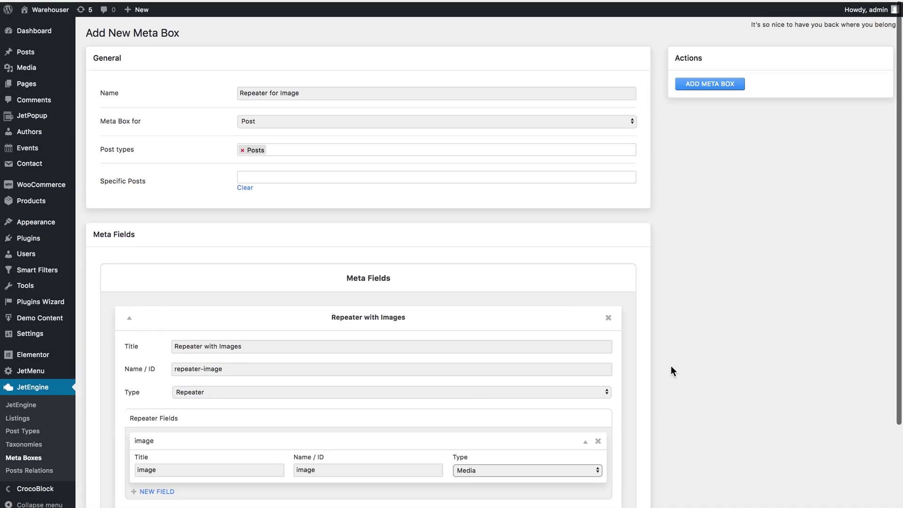
{"action": "left_click", "coordinate": [710, 82]}
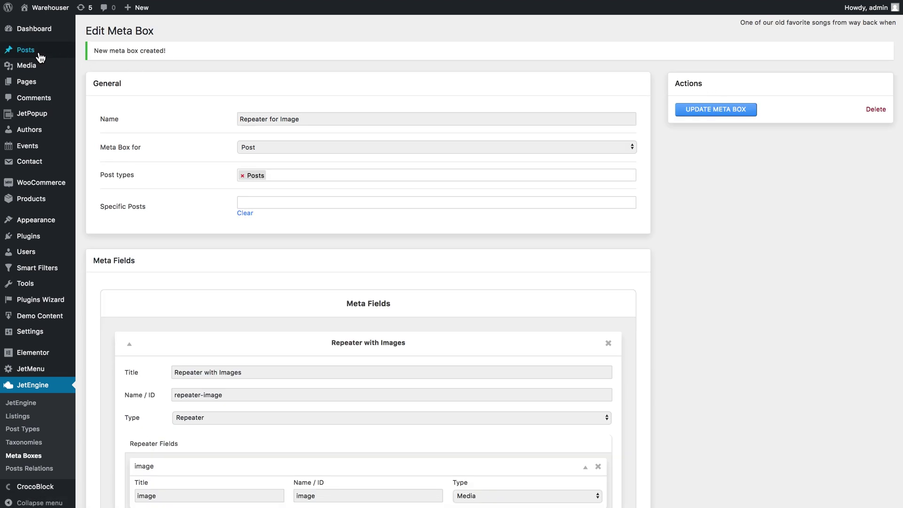
{"action": "left_click", "coordinate": [37, 56]}
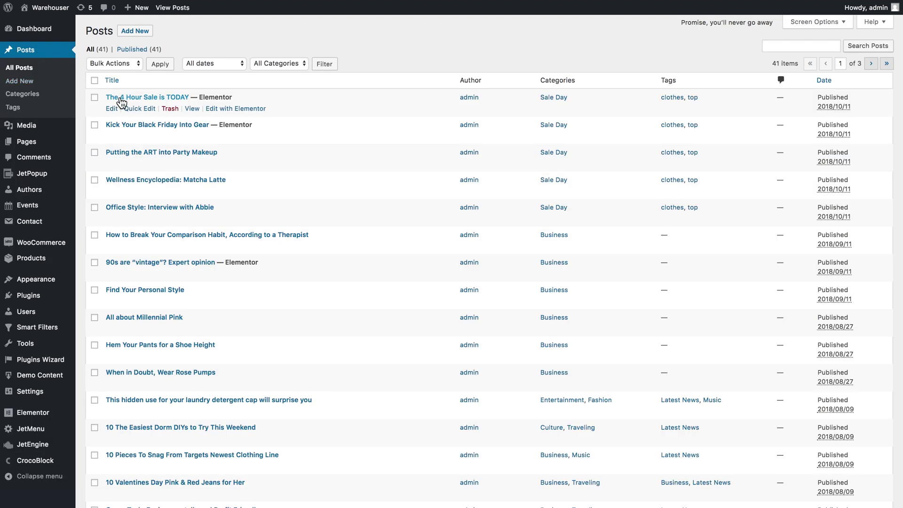
Edit 'The 4 Hour Sale is TODAY' and add an item to its Repeater for Image box.
{"action": "left_click", "coordinate": [113, 108]}
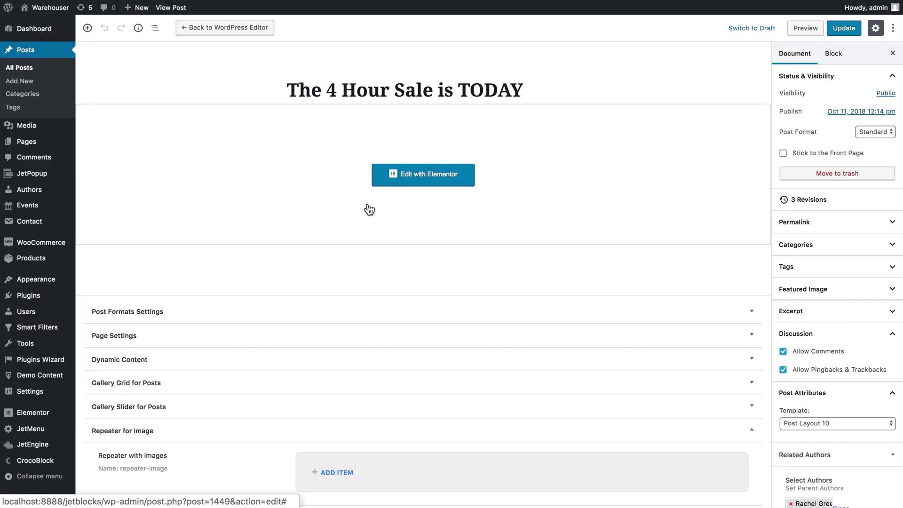
{"action": "scroll", "coordinate": [368, 204], "scroll_direction": "down", "scroll_amount": 2}
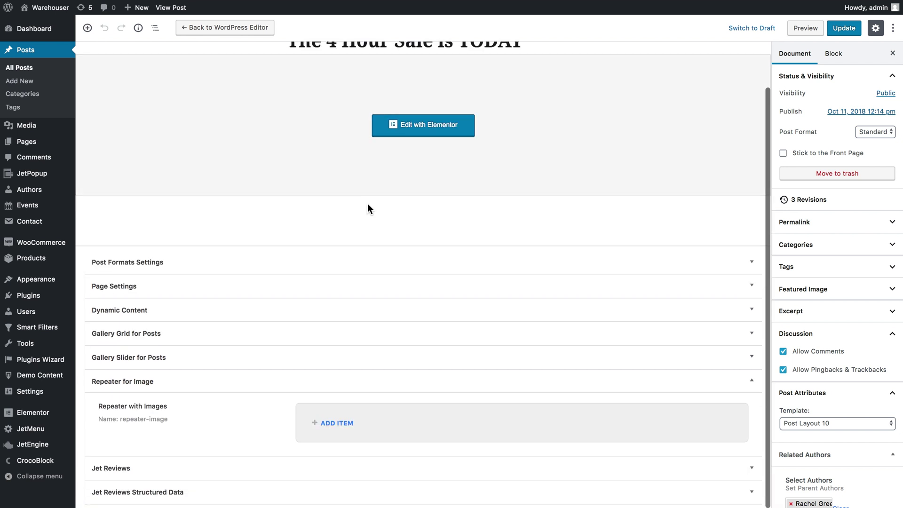
{"action": "left_click", "coordinate": [334, 424]}
{"action": "scroll", "coordinate": [337, 427], "scroll_direction": "down", "scroll_amount": 3}
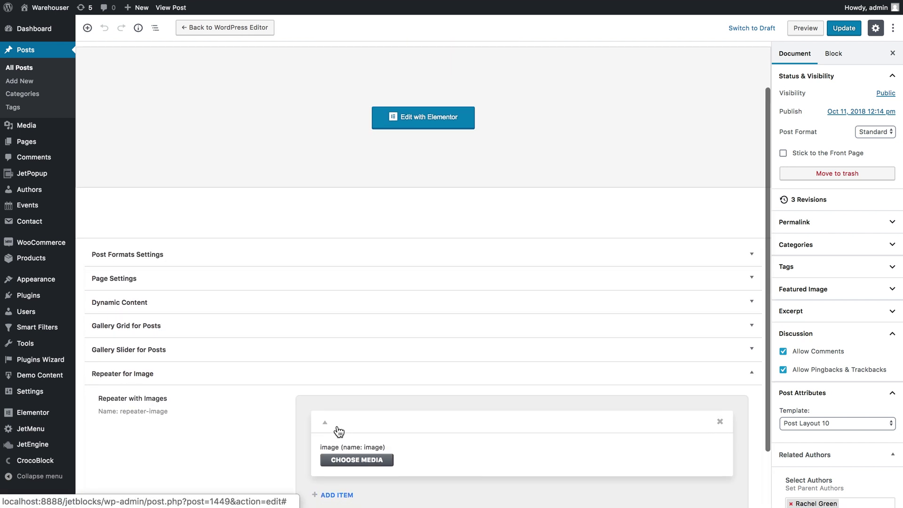
Choose carusel-1.jpg as the repeater item's image and update the post.
{"action": "left_click", "coordinate": [359, 388]}
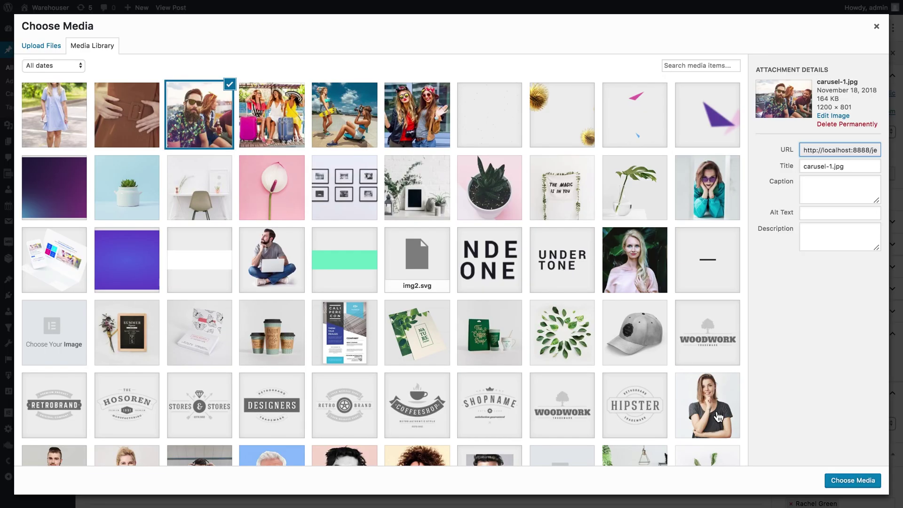
{"action": "left_click", "coordinate": [855, 484]}
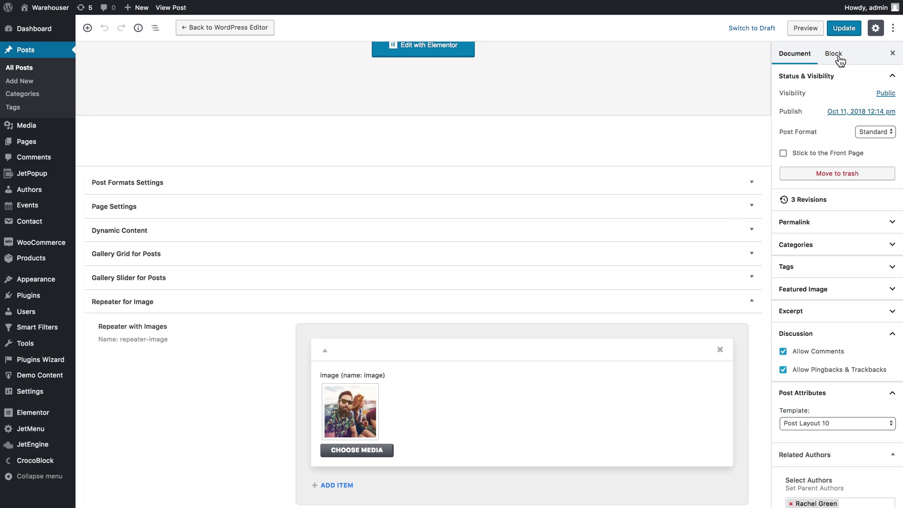
{"action": "left_click", "coordinate": [843, 28]}
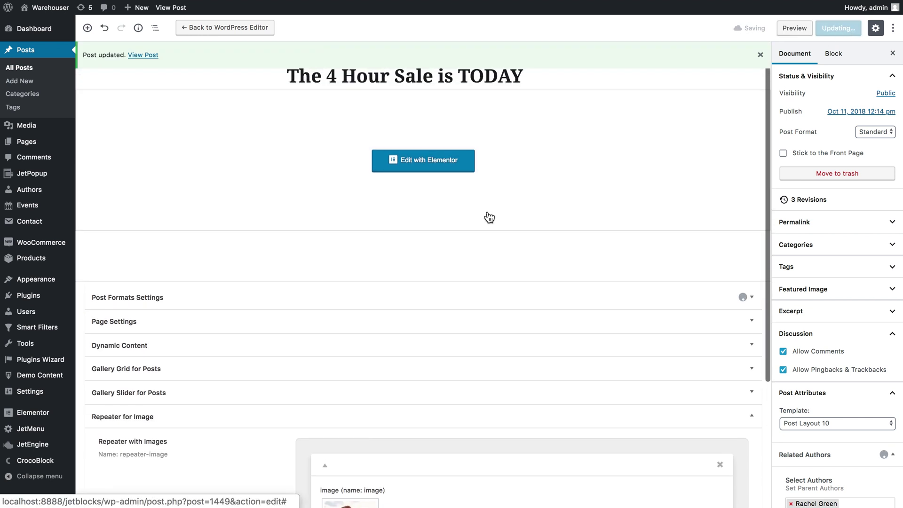
Open the post in Elementor, search widgets for 'dyna', and place a Dynamic Repeater below the article text.
{"action": "left_click", "coordinate": [424, 169]}
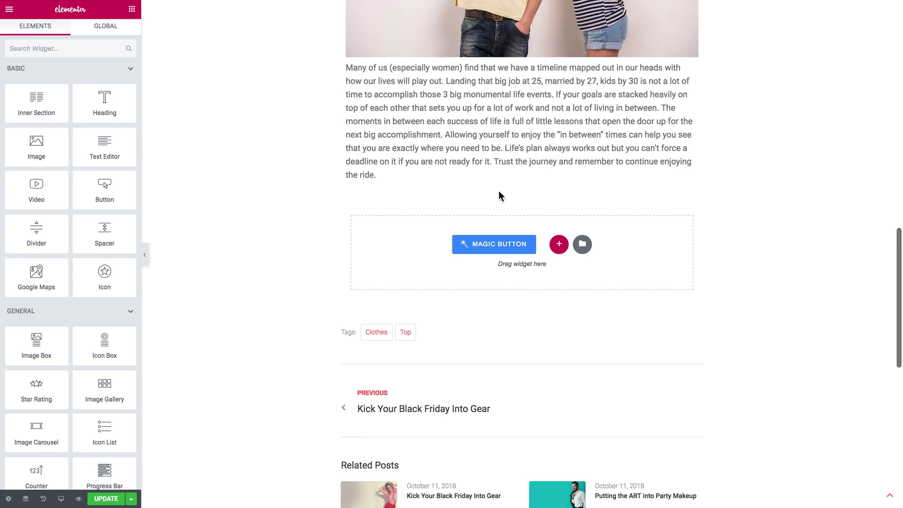
{"action": "left_click", "coordinate": [72, 49]}
{"action": "type", "text": "dyna"}
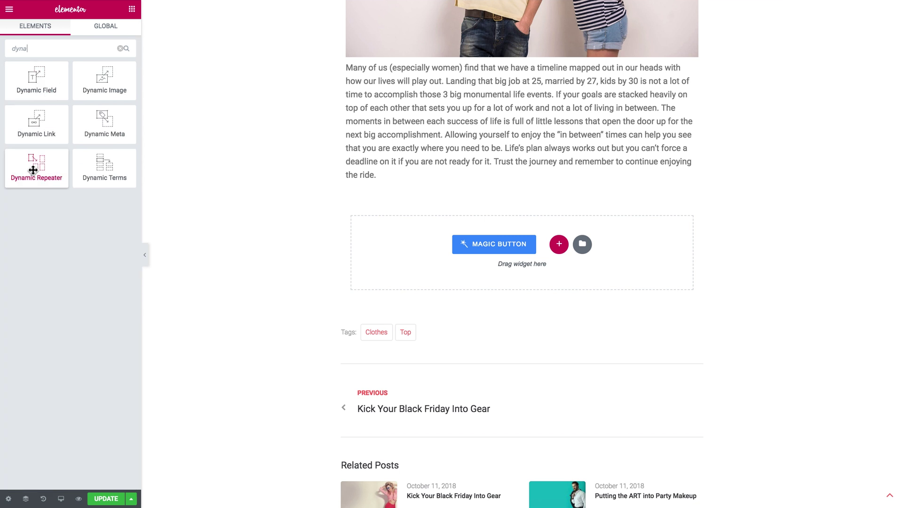
{"action": "left_click_drag", "start_coordinate": [33, 169], "coordinate": [409, 268]}
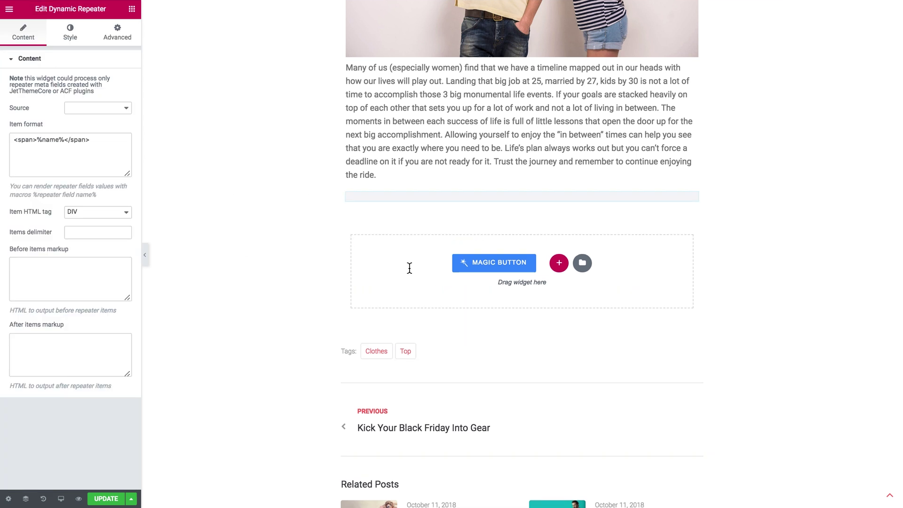
Choose 'Repeater with Images' as the Dynamic Repeater's source.
{"action": "left_click", "coordinate": [98, 108]}
{"action": "left_click", "coordinate": [99, 108]}
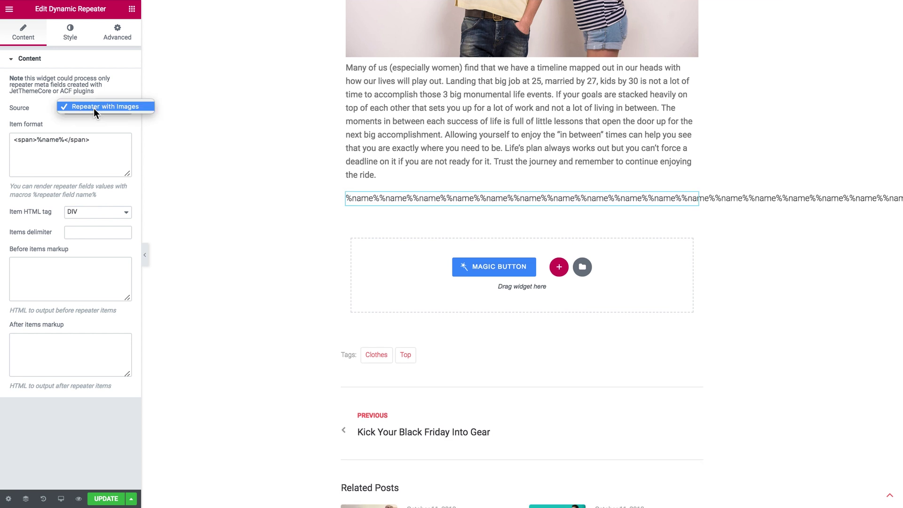
{"action": "left_click", "coordinate": [104, 107]}
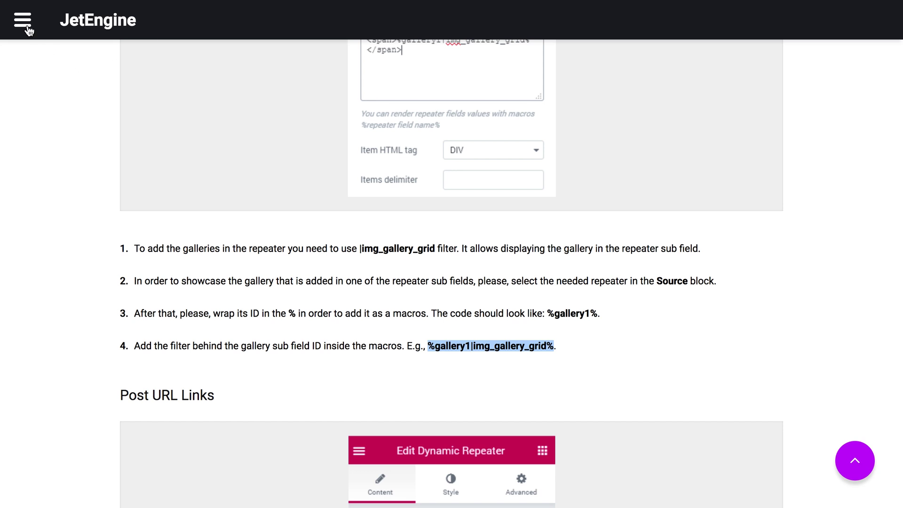
Find the Dynamic Repeater 'Displaying Images' section in the JetEngine docs and select step 4's img markup.
{"action": "left_click", "coordinate": [28, 29]}
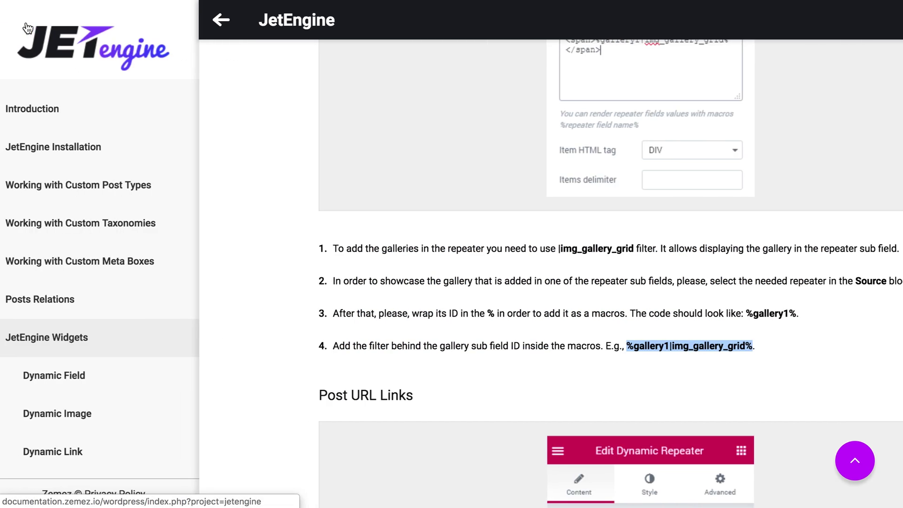
{"action": "scroll", "coordinate": [71, 347], "scroll_direction": "down", "scroll_amount": 8}
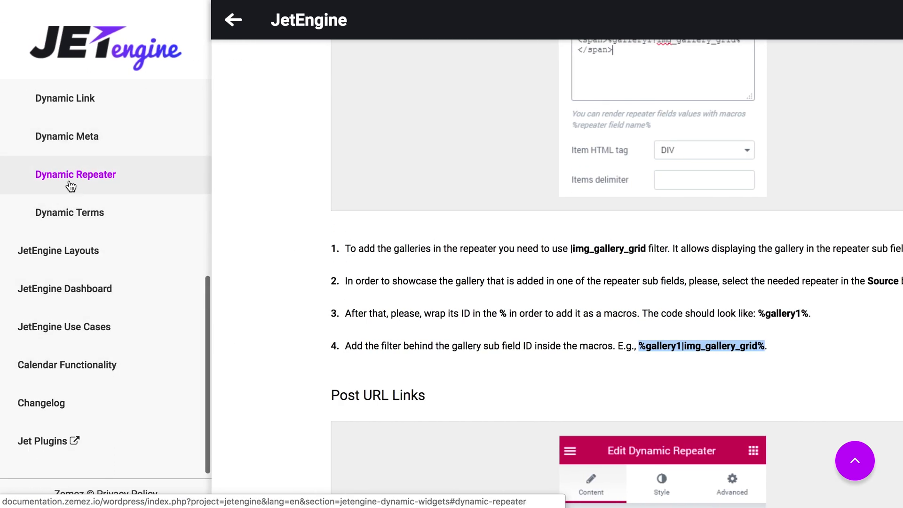
{"action": "left_click", "coordinate": [237, 22]}
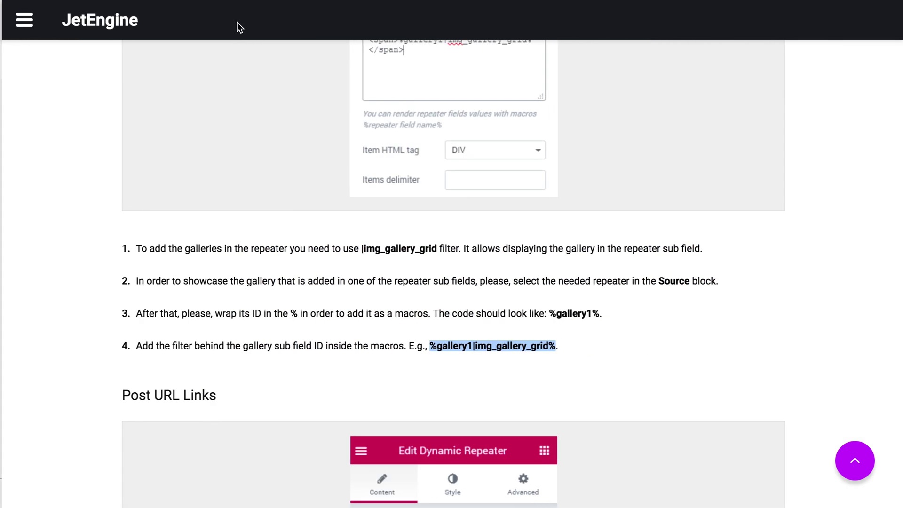
{"action": "scroll", "coordinate": [361, 305], "scroll_direction": "up", "scroll_amount": 8}
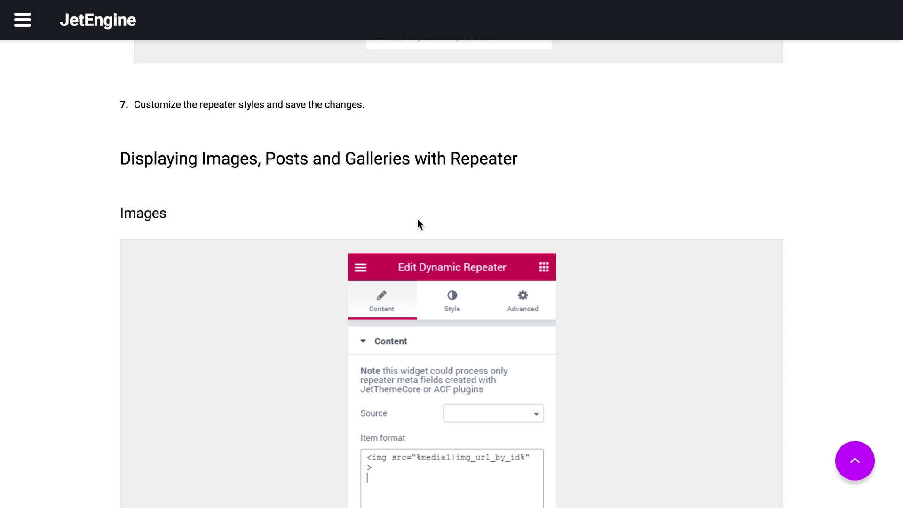
{"action": "scroll", "coordinate": [417, 221], "scroll_direction": "down", "scroll_amount": 2}
{"action": "scroll", "coordinate": [386, 259], "scroll_direction": "down", "scroll_amount": 4}
{"action": "scroll", "coordinate": [387, 258], "scroll_direction": "up", "scroll_amount": 2}
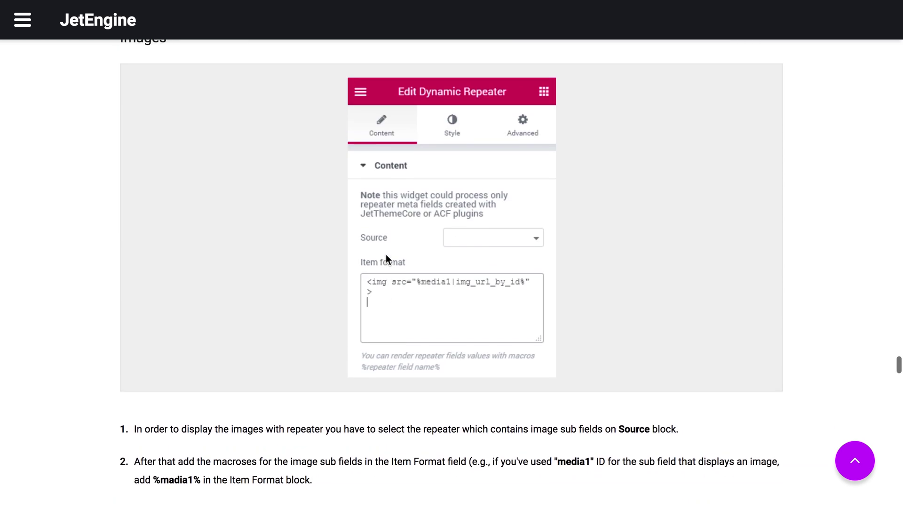
{"action": "scroll", "coordinate": [385, 254], "scroll_direction": "down", "scroll_amount": 4}
{"action": "scroll", "coordinate": [323, 280], "scroll_direction": "up", "scroll_amount": 1}
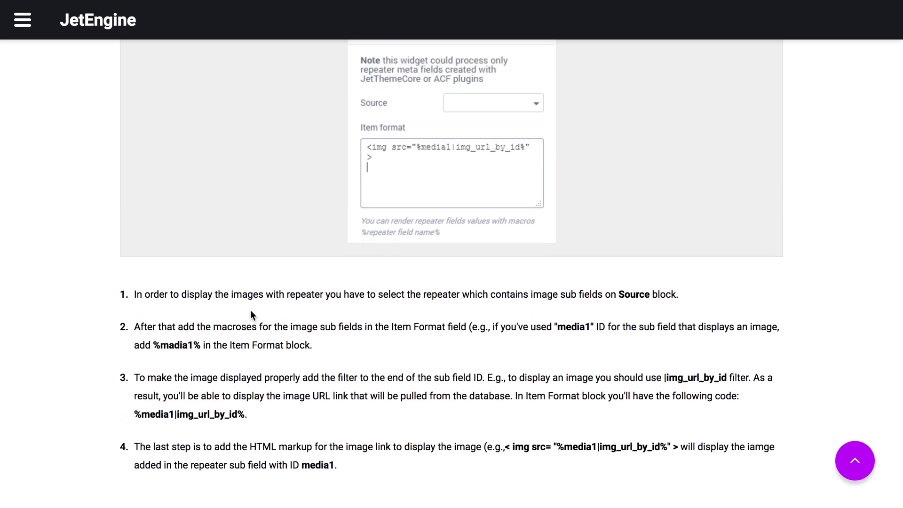
{"action": "scroll", "coordinate": [274, 336], "scroll_direction": "down", "scroll_amount": 2}
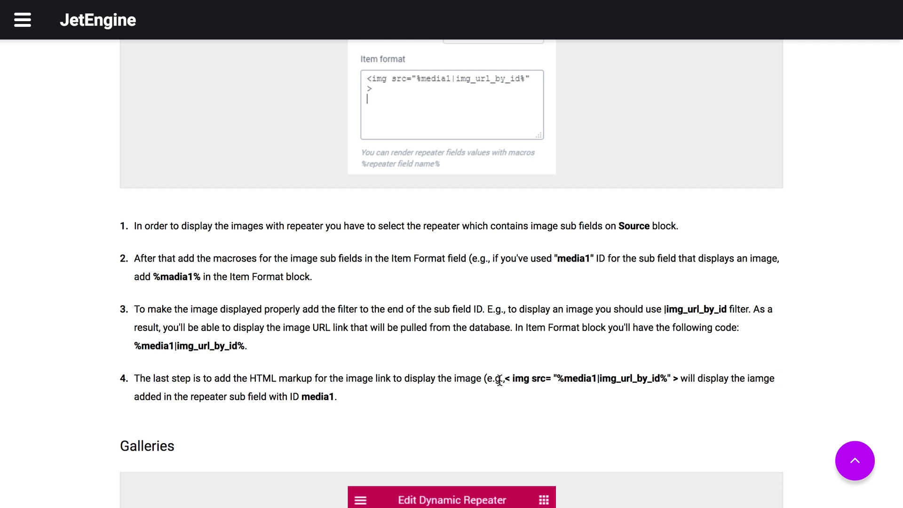
{"action": "left_click_drag", "start_coordinate": [505, 379], "coordinate": [675, 381]}
{"action": "key", "text": "super+c"}
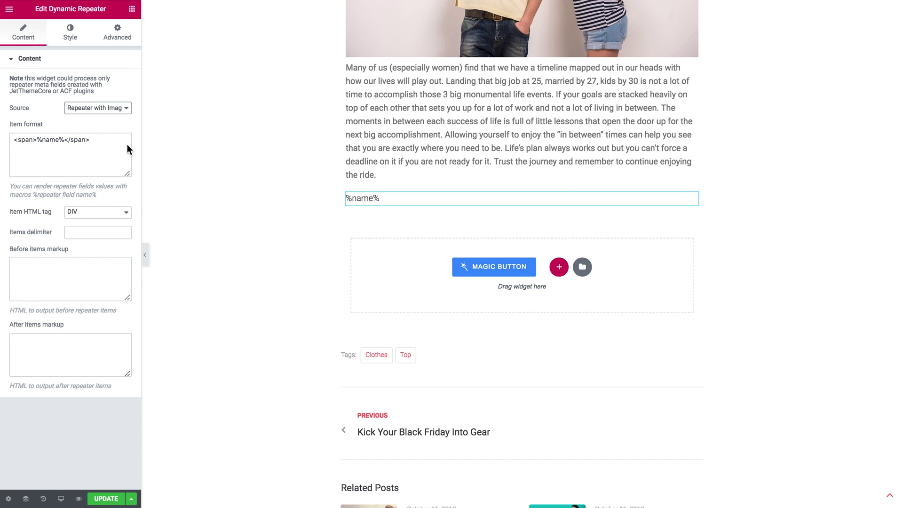
Replace the <span>%name%</span> item format with the pasted img markup.
{"action": "left_click", "coordinate": [98, 140]}
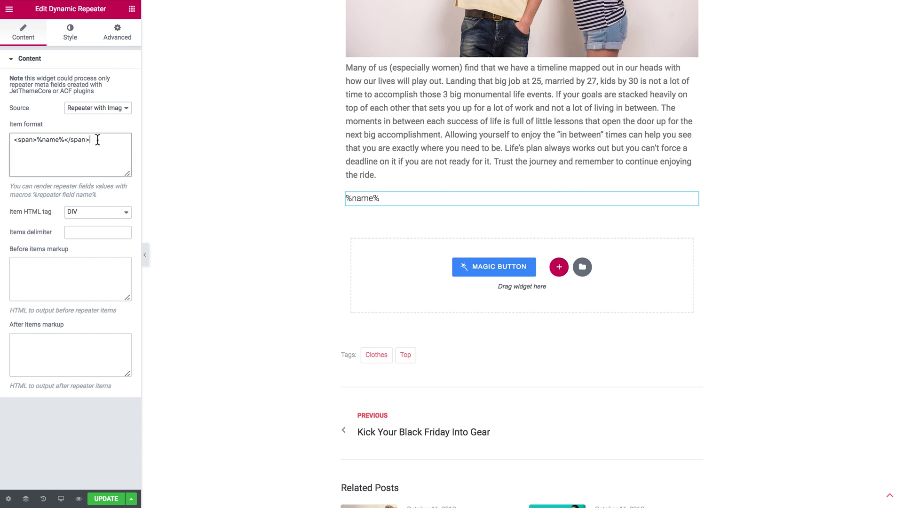
{"action": "key", "text": "super+a"}
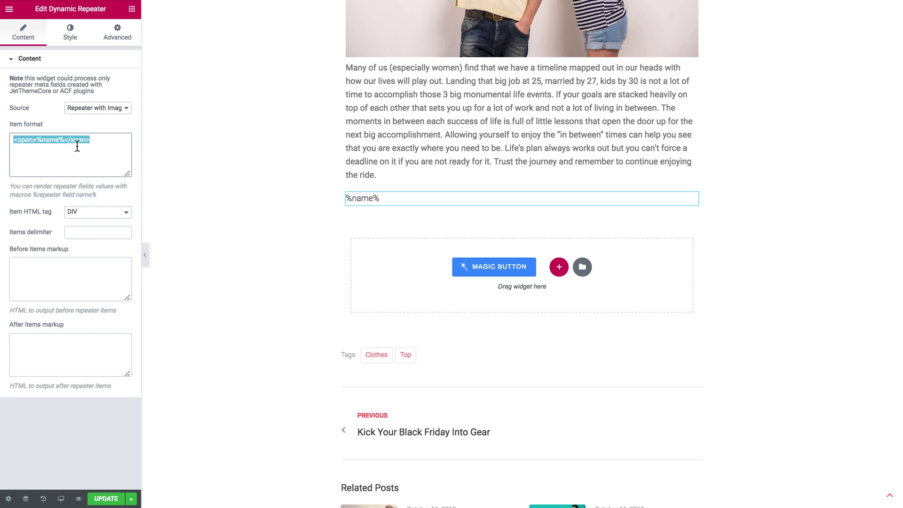
{"action": "key", "text": "super+v"}
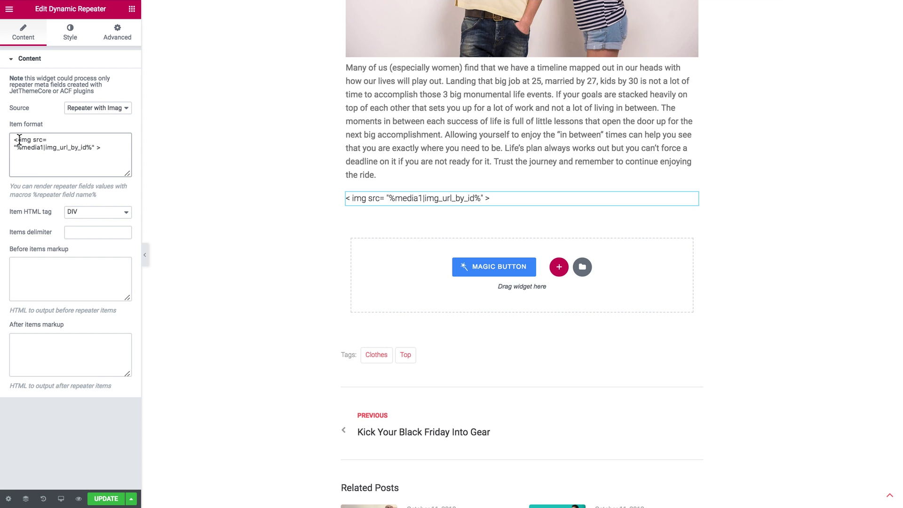
Remove the stray spaces and change media1 to image, giving <img src="%image|img_url_by_id%">.
{"action": "left_click", "coordinate": [97, 148]}
{"action": "key", "text": "BackSpace"}
{"action": "left_click", "coordinate": [14, 147]}
{"action": "key", "text": "BackSpace"}
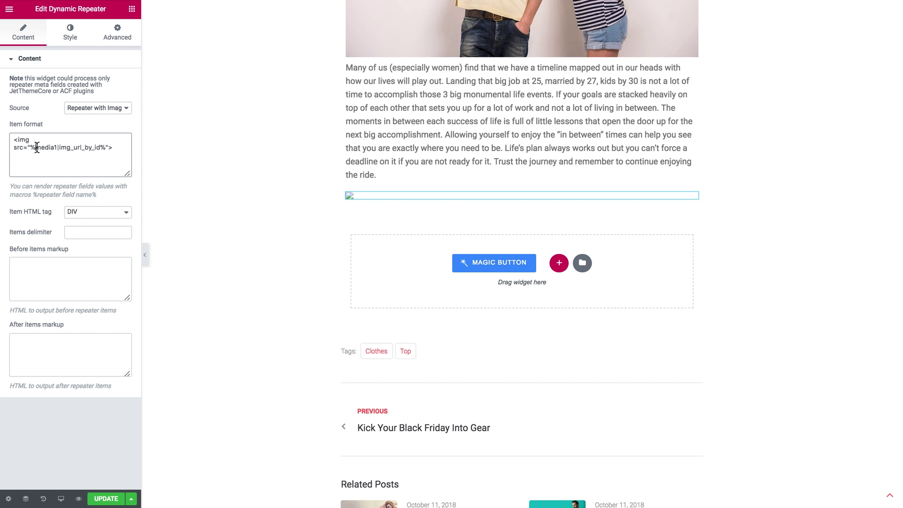
{"action": "left_click_drag", "start_coordinate": [37, 147], "coordinate": [59, 154]}
{"action": "type", "text": "image"}
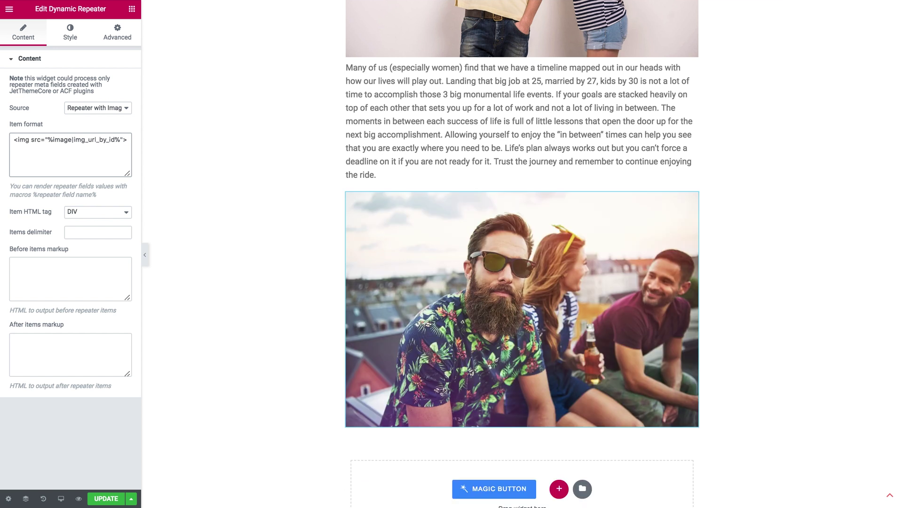
Scroll the Elementor preview to check carusel-1.jpg rendered beneath the article text.
{"action": "scroll", "coordinate": [248, 254], "scroll_direction": "down", "scroll_amount": 1}
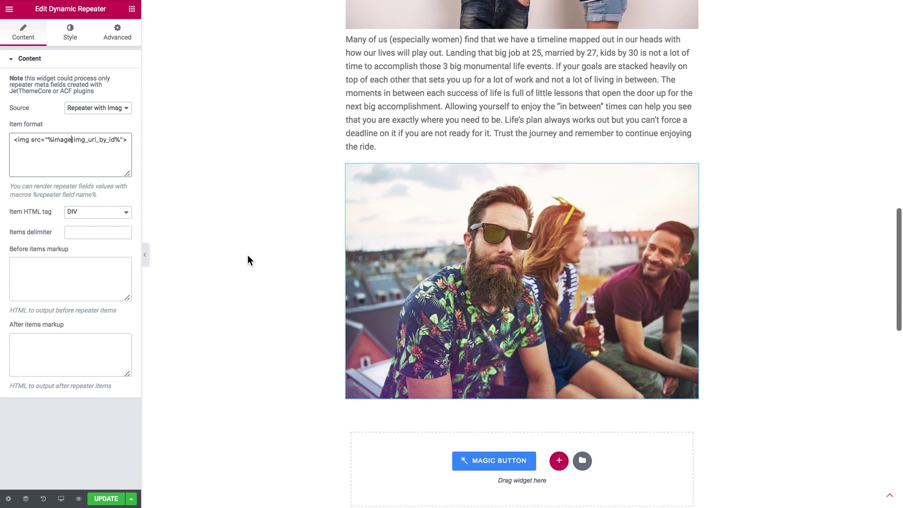